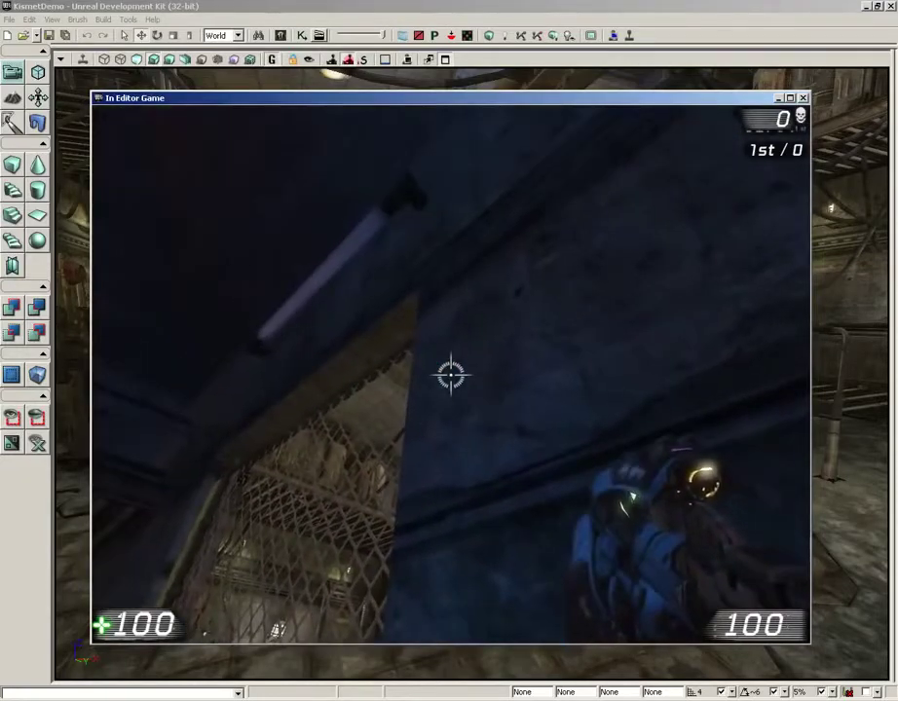
# Test the light switch beside the doorway in the running game and walk up to the red switch on the far wall.
pyautogui.press('e')
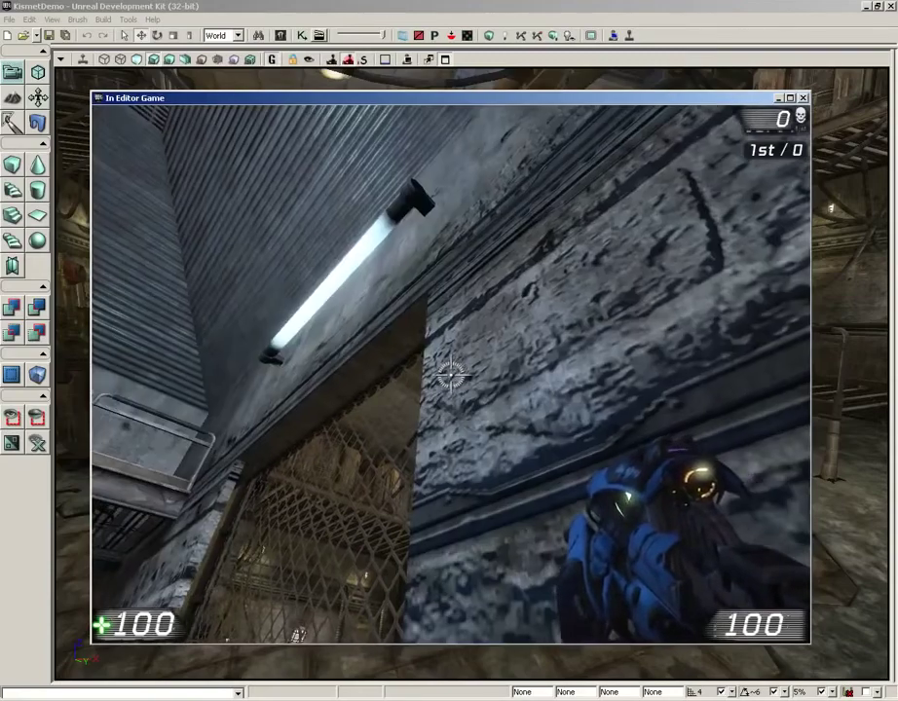
pyautogui.press('w')
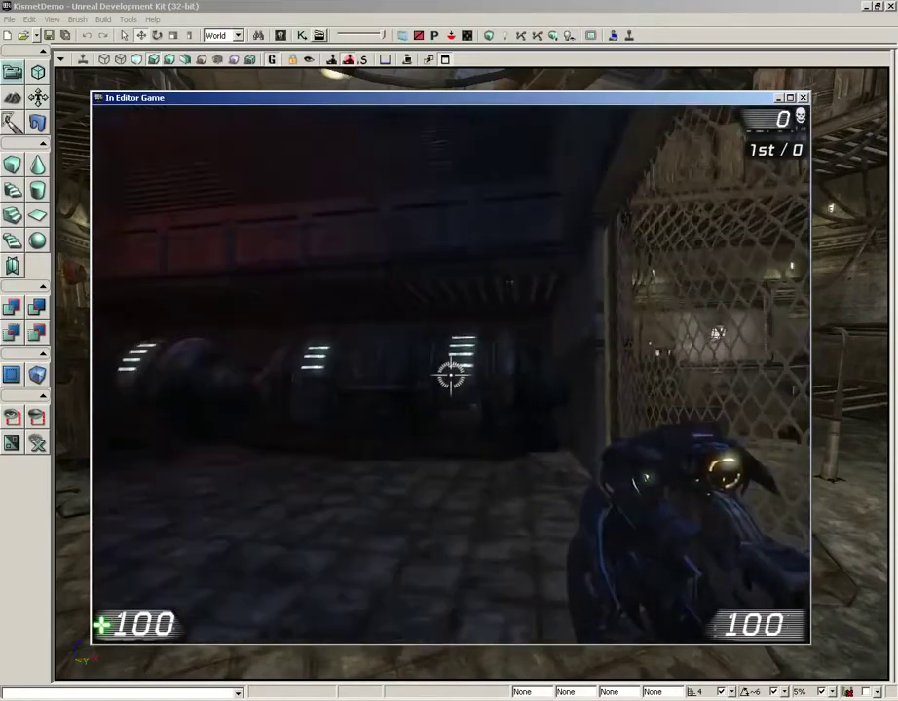
pyautogui.press('w')
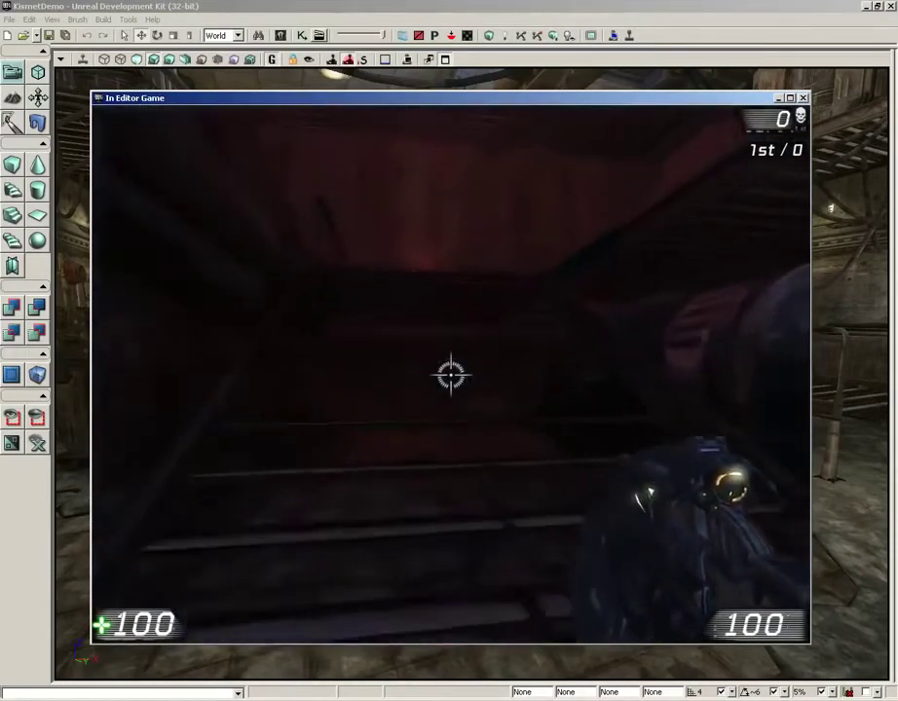
pyautogui.press('w')
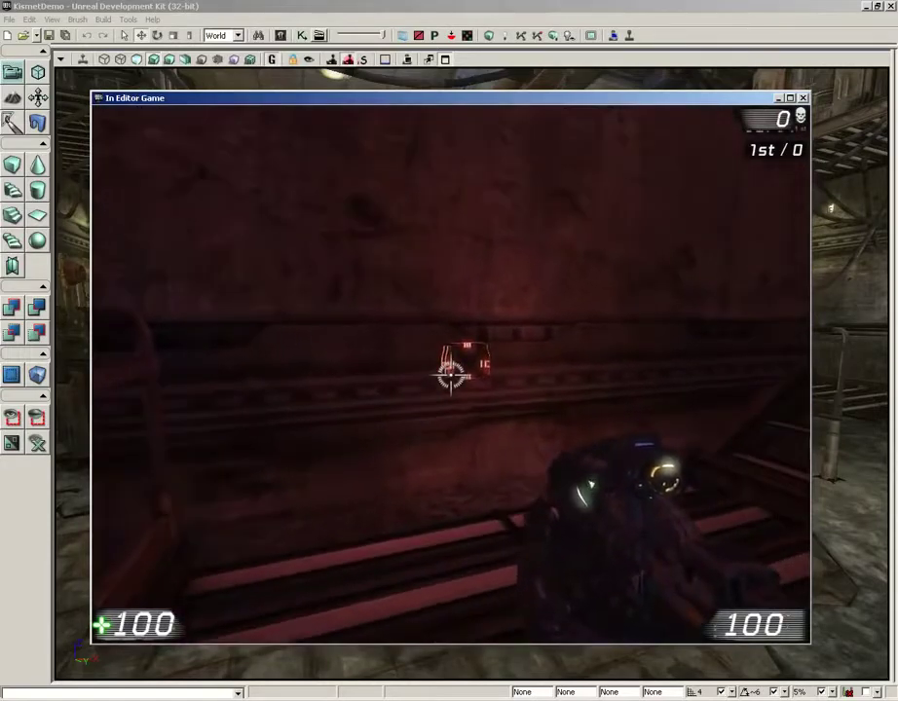
pyautogui.press('w')
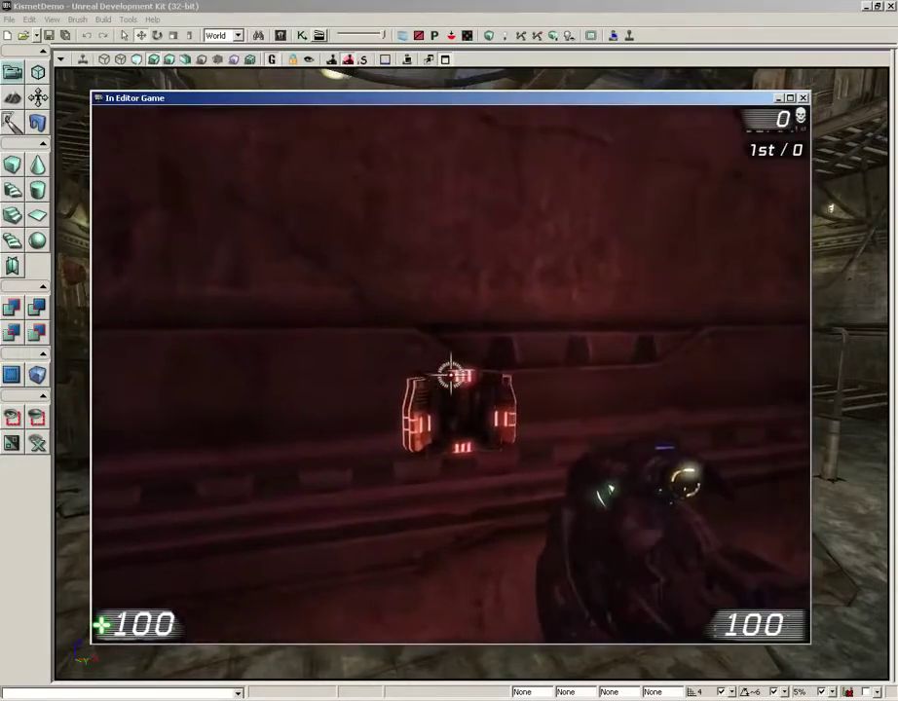
# Use the red switch repeatedly to test its warning messages and trigger the destruction countdown.
pyautogui.press('e')
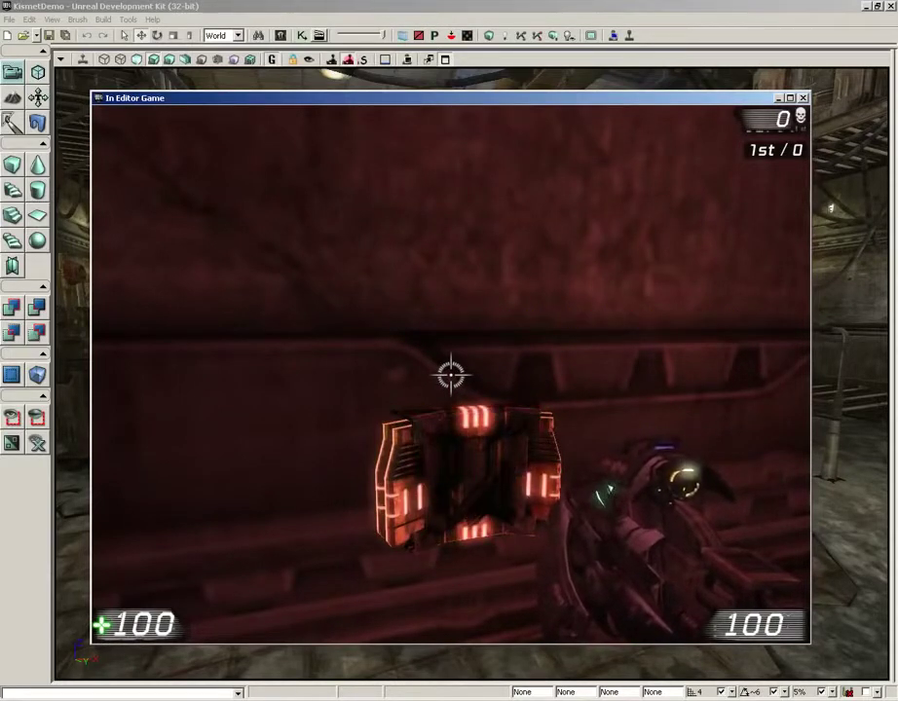
pyautogui.press('e')
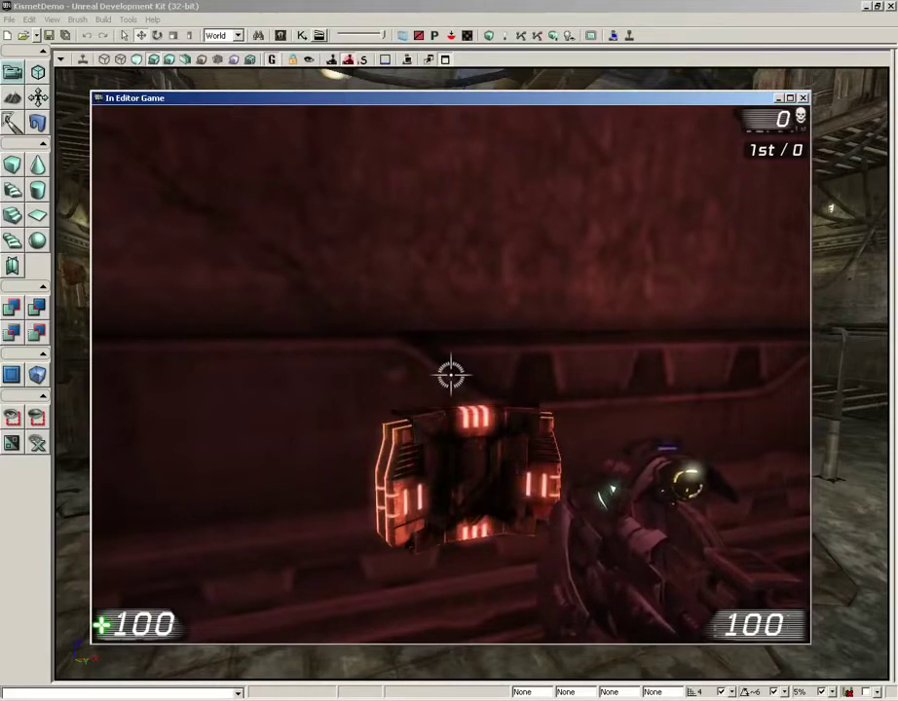
pyautogui.press('e')
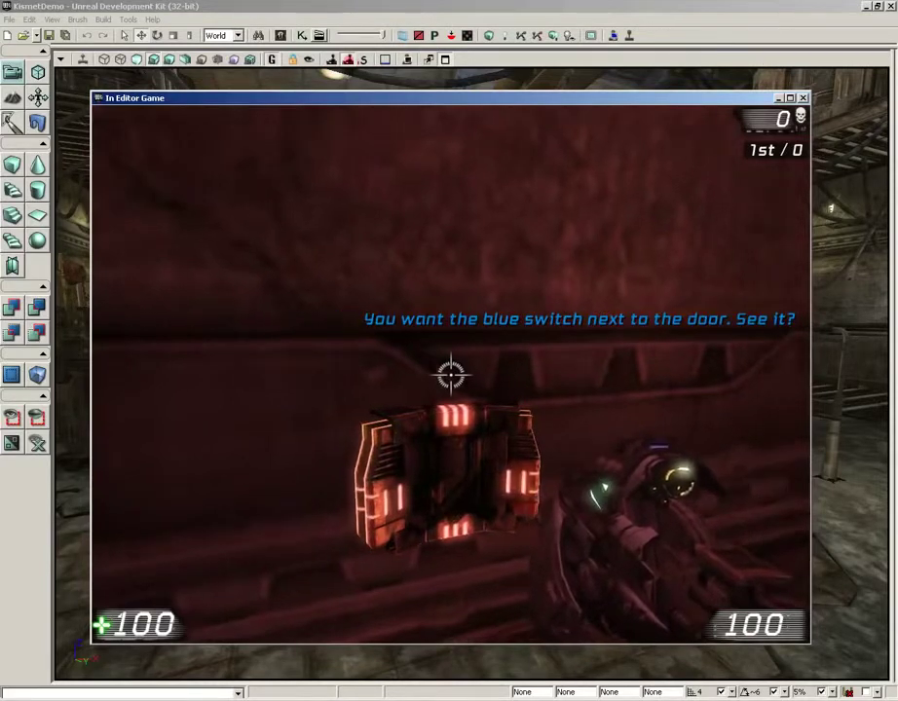
pyautogui.press('w')
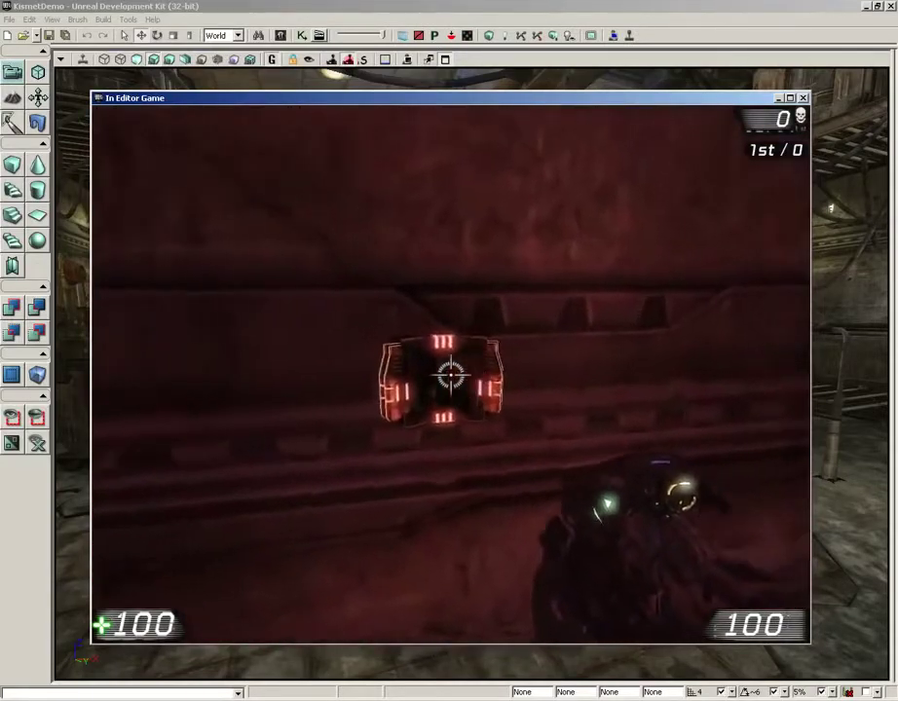
pyautogui.press('e')
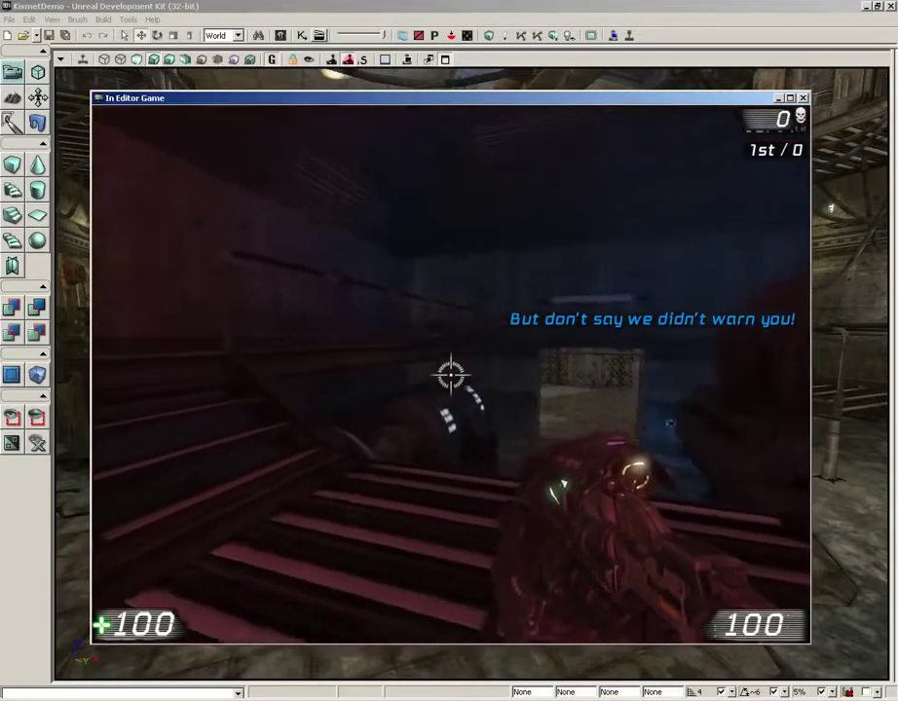
# Move around the room while the countdown runs out and end the in-editor game session.
pyautogui.press('a')
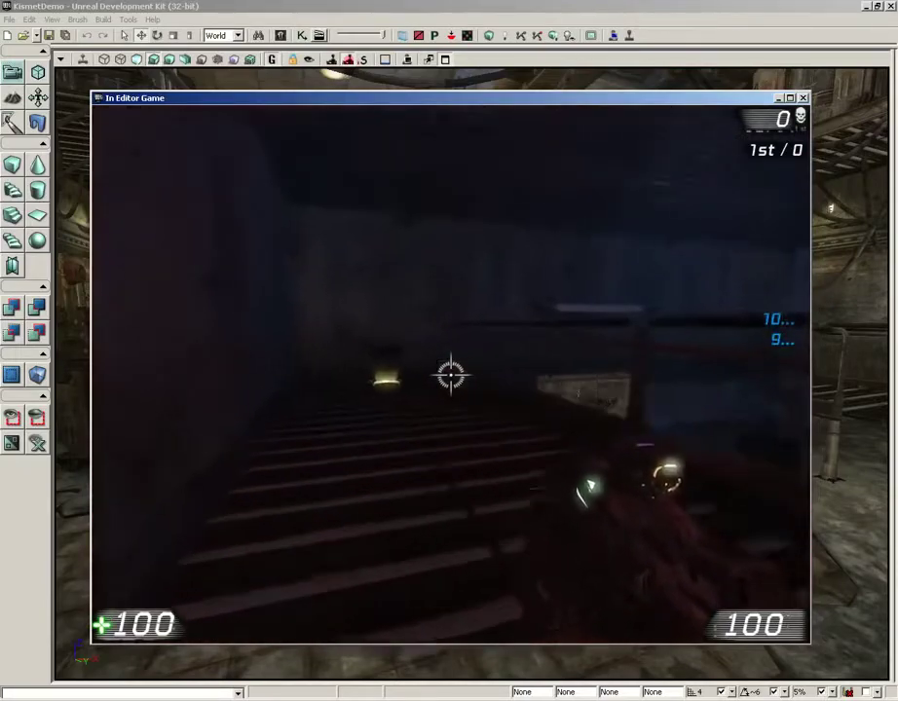
pyautogui.press('w')
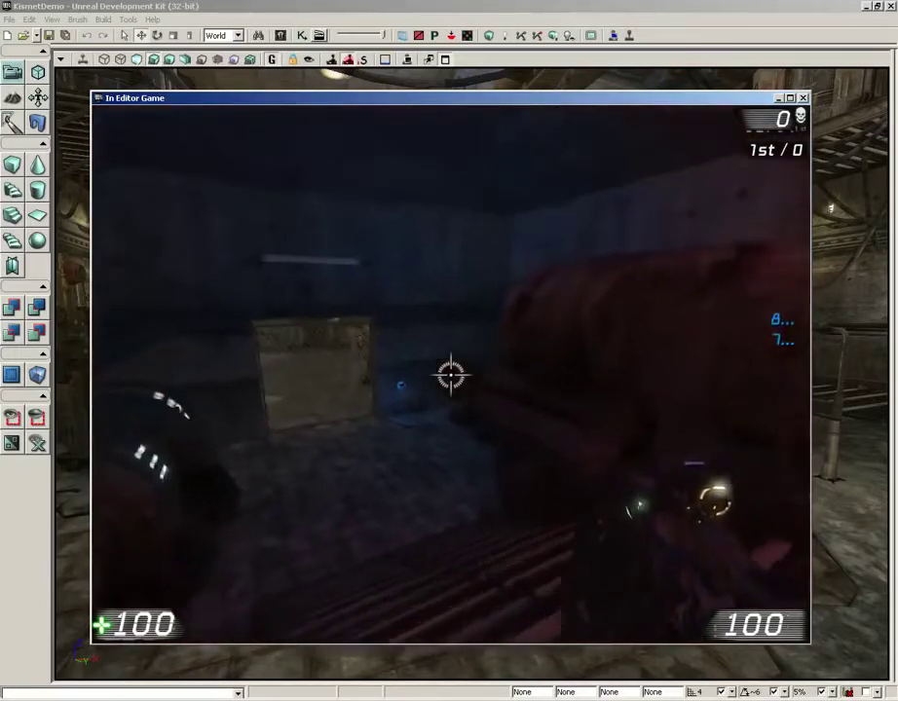
pyautogui.press('w')
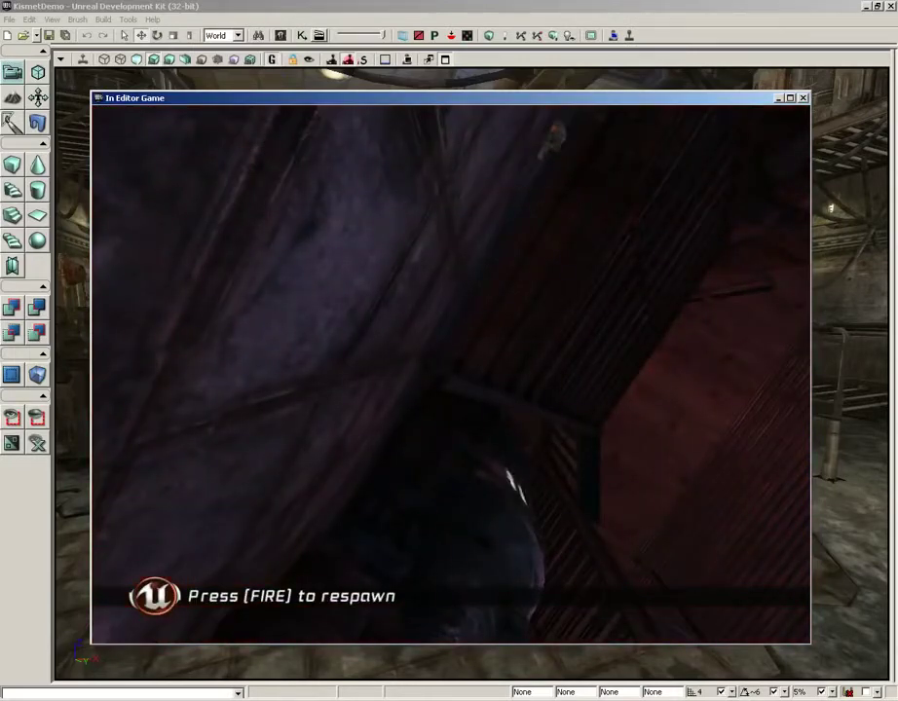
pyautogui.press('Escape')
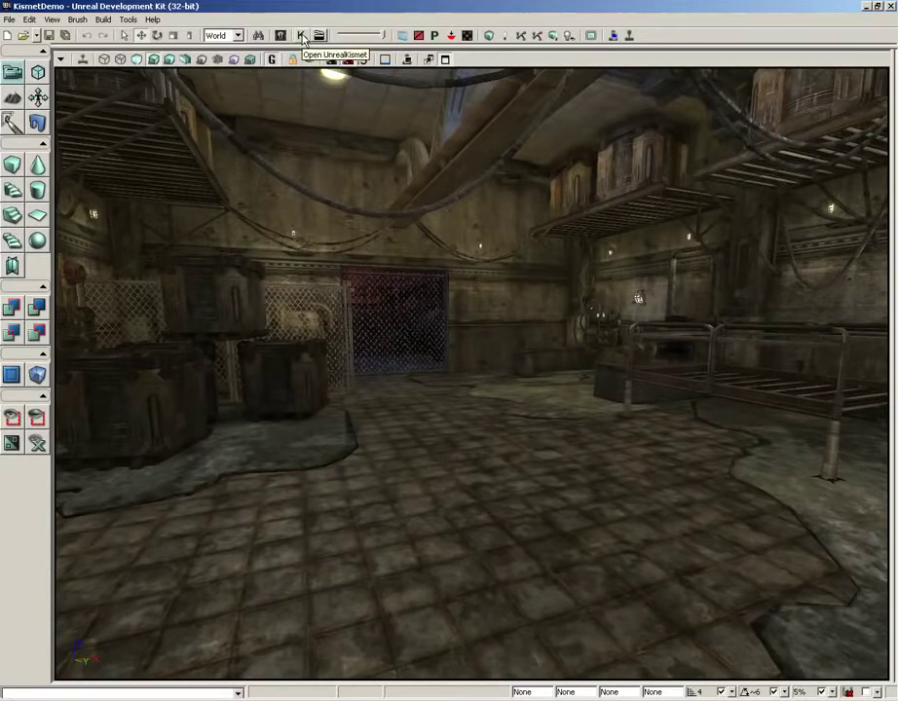
# Open the level's UnrealKismet sequence and survey all of its comment groups.
pyautogui.click(53, 19)
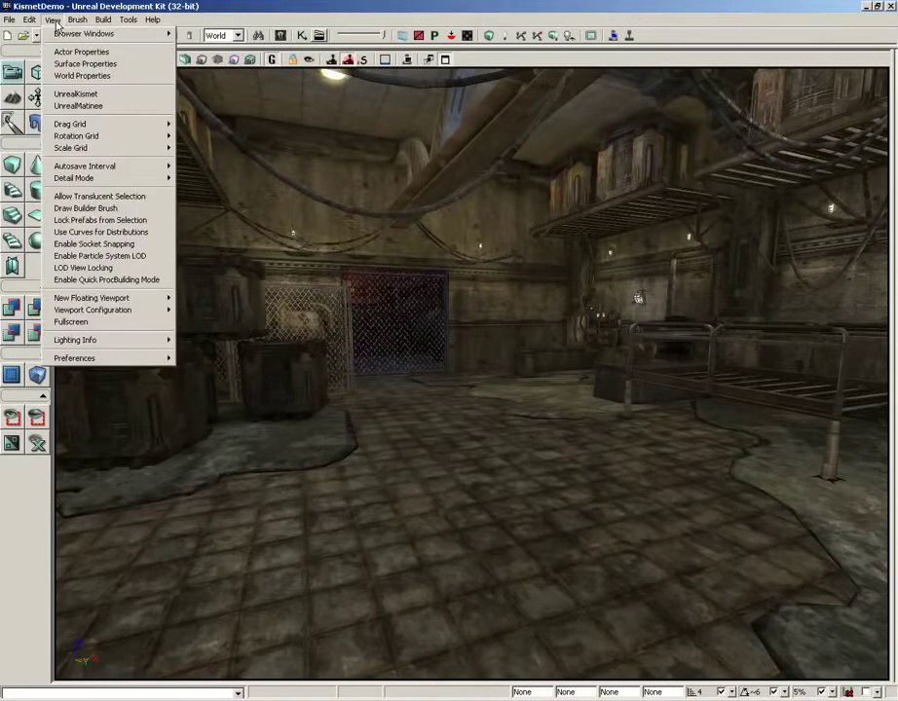
pyautogui.click(96, 97)
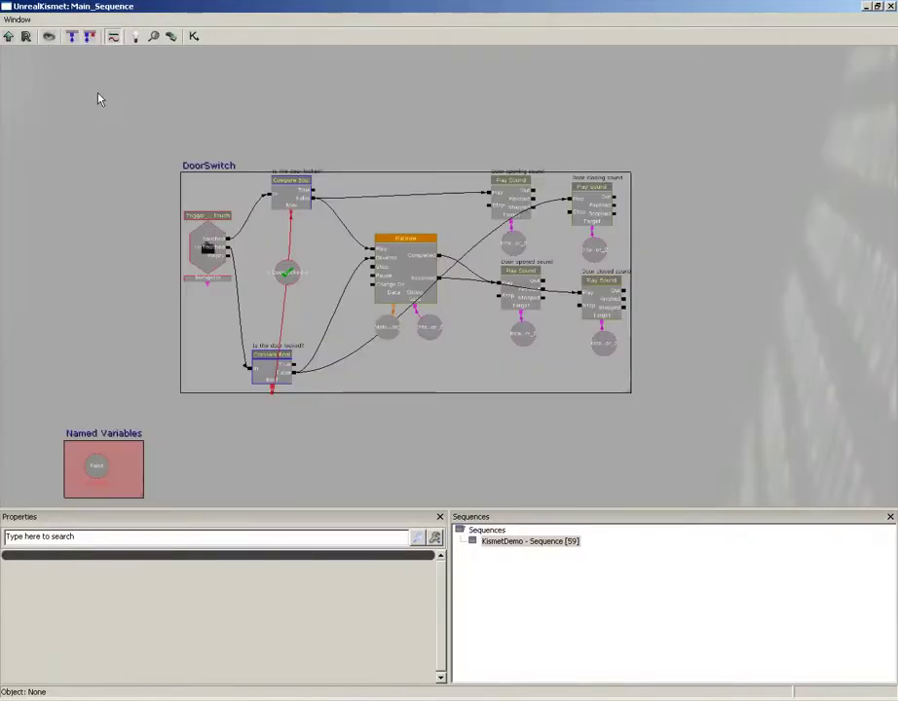
pyautogui.scroll(-3, 481, 84)
pyautogui.scroll(-2, 481, 85)
pyautogui.moveTo(477, 49); pyautogui.dragTo(305, 55)
pyautogui.moveTo(435, 131); pyautogui.dragTo(497, 169)
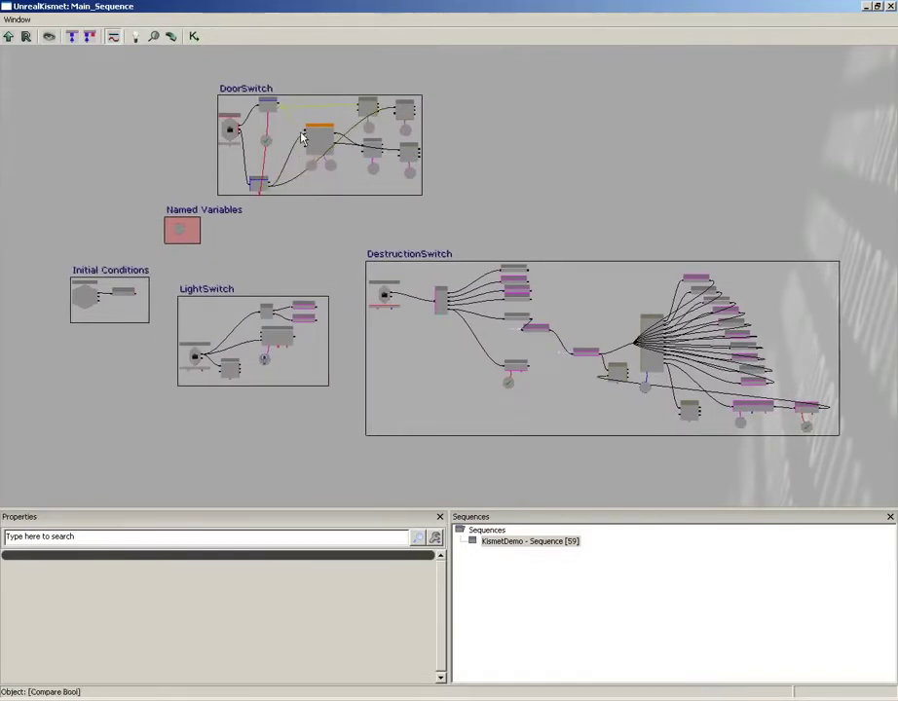
# In the DoorSwitch group, shift the upper Compare Bool node slightly down and left and the "Door opening sound" node slightly down.
pyautogui.scroll(5, 279, 122)
pyautogui.moveTo(282, 129); pyautogui.dragTo(613, 477)
pyautogui.scroll(2, 614, 483)
pyautogui.scroll(1, 614, 489)
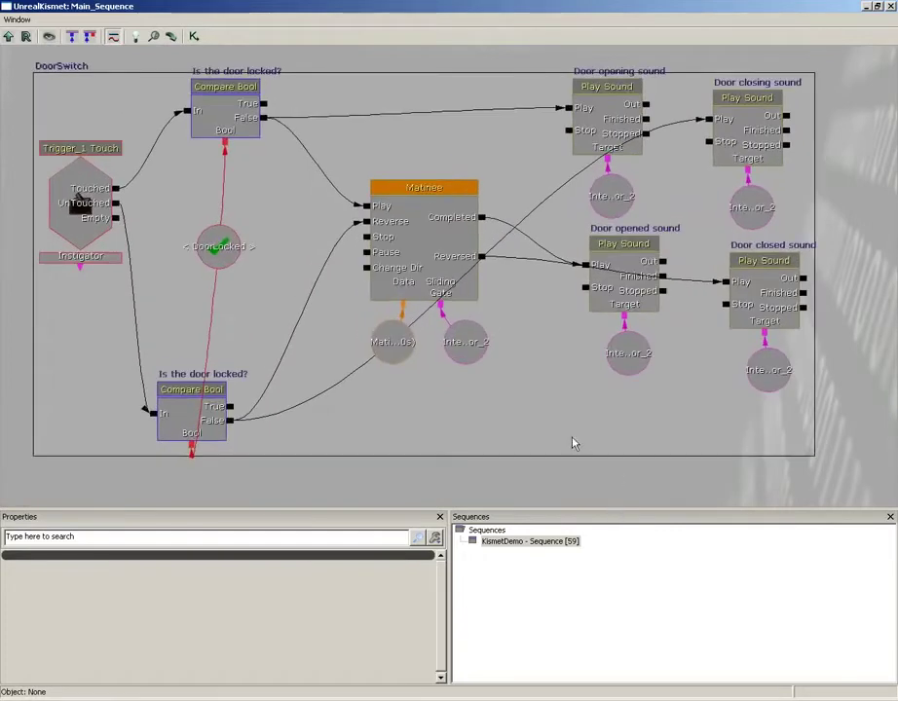
pyautogui.moveTo(238, 115); pyautogui.dragTo(227, 125)
pyautogui.moveTo(602, 105); pyautogui.dragTo(601, 111)
pyautogui.click(551, 237)
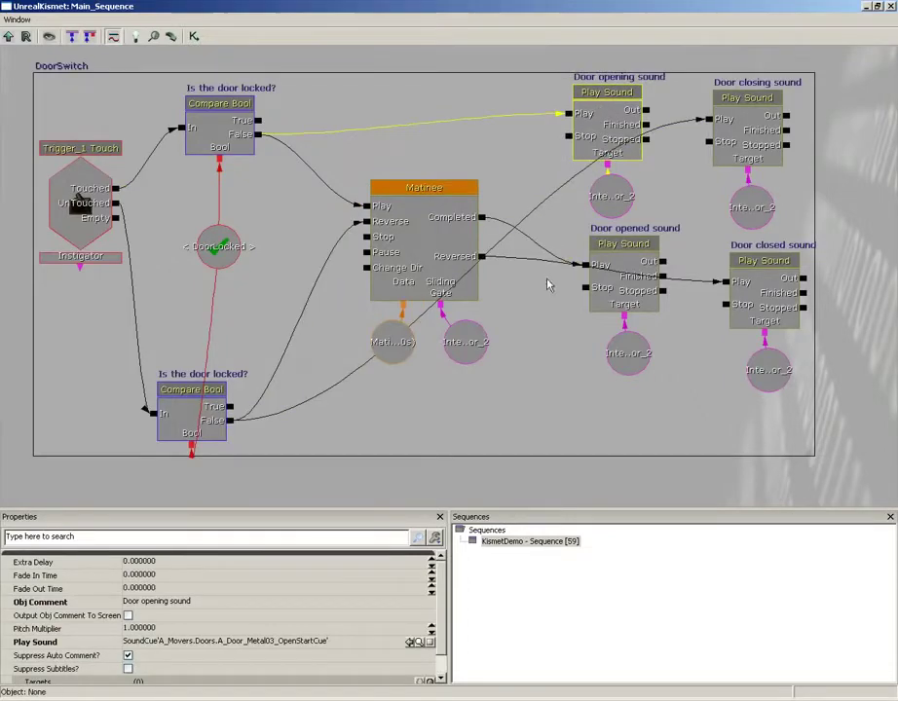
# Go to the LightSwitch group and inspect the properties of its Trigger_0 Used event.
pyautogui.moveTo(536, 398); pyautogui.dragTo(573, 297)
pyautogui.scroll(-3, 575, 373)
pyautogui.moveTo(576, 373); pyautogui.dragTo(661, 56)
pyautogui.scroll(7, 572, 116)
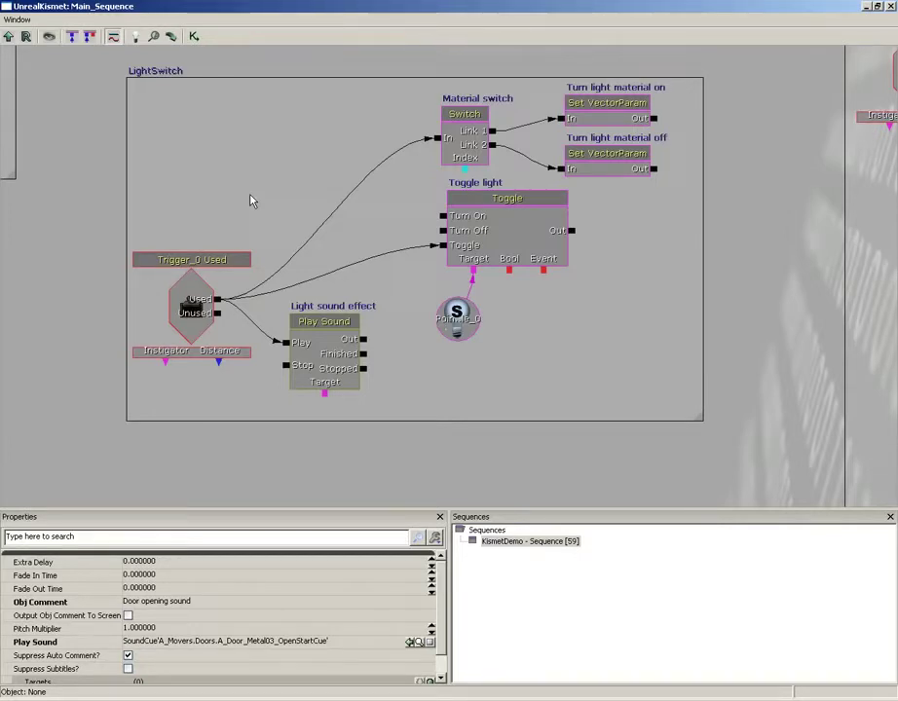
pyautogui.click(192, 306)
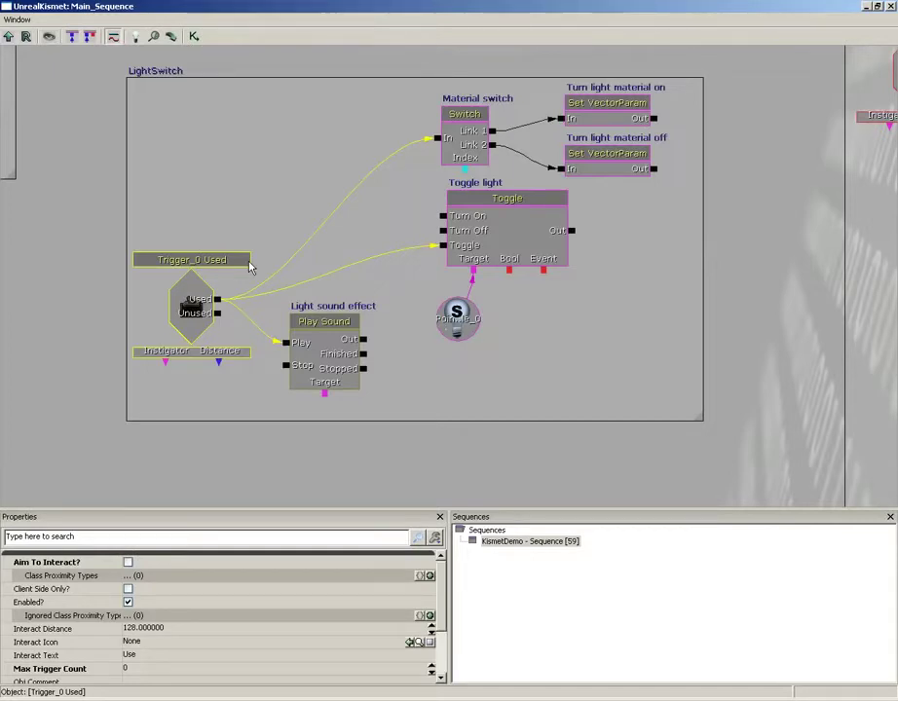
pyautogui.click(222, 320)
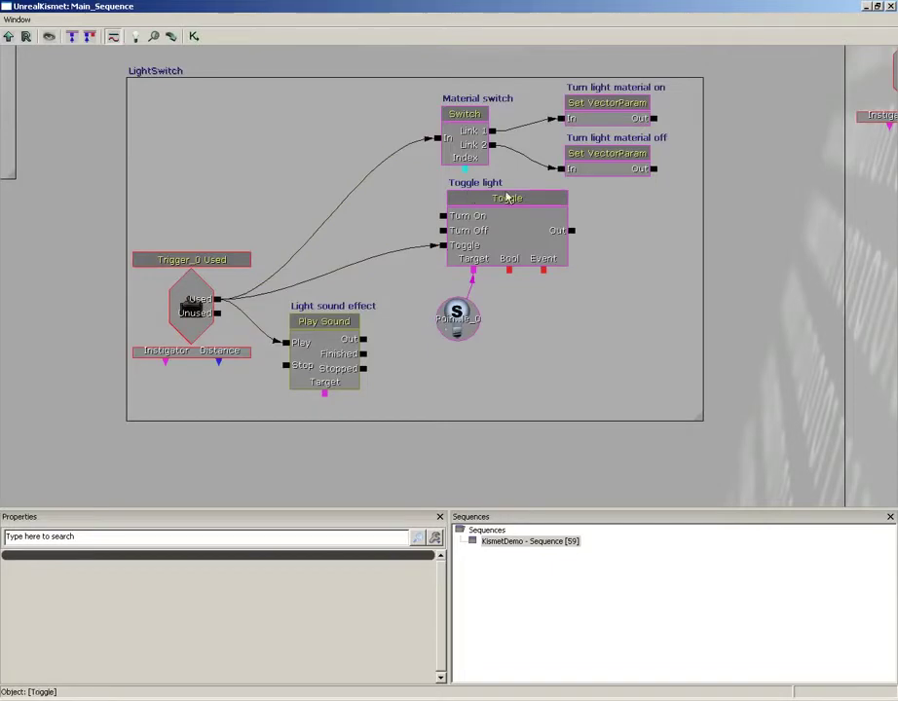
# Inspect the "Toggle light" node and the PointLightToggleable_0 variable linked to its Target.
pyautogui.click(481, 331)
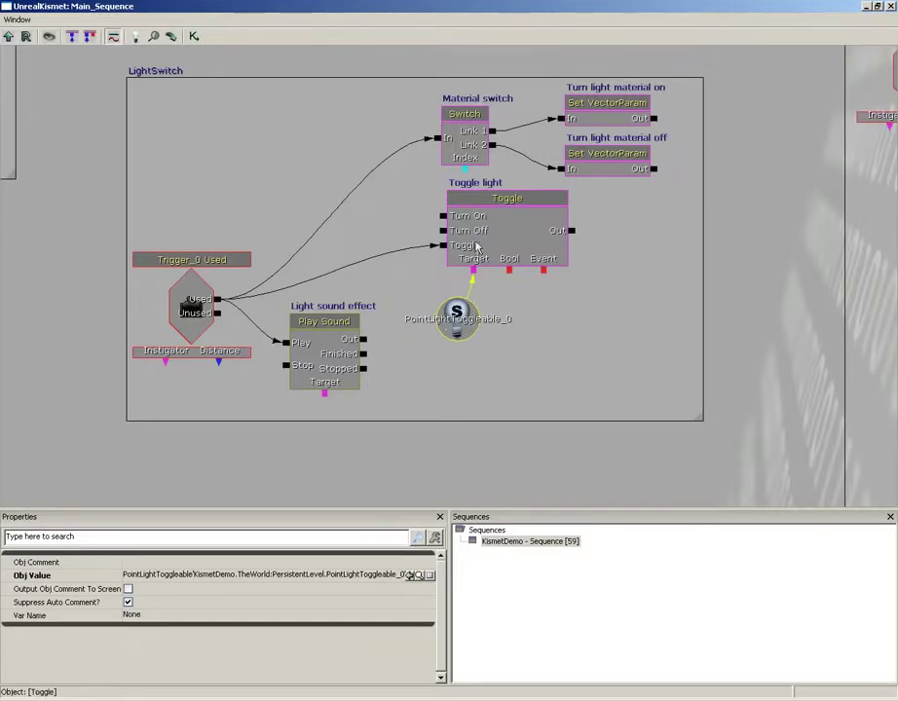
pyautogui.click(537, 242)
pyautogui.moveTo(615, 281); pyautogui.dragTo(610, 290)
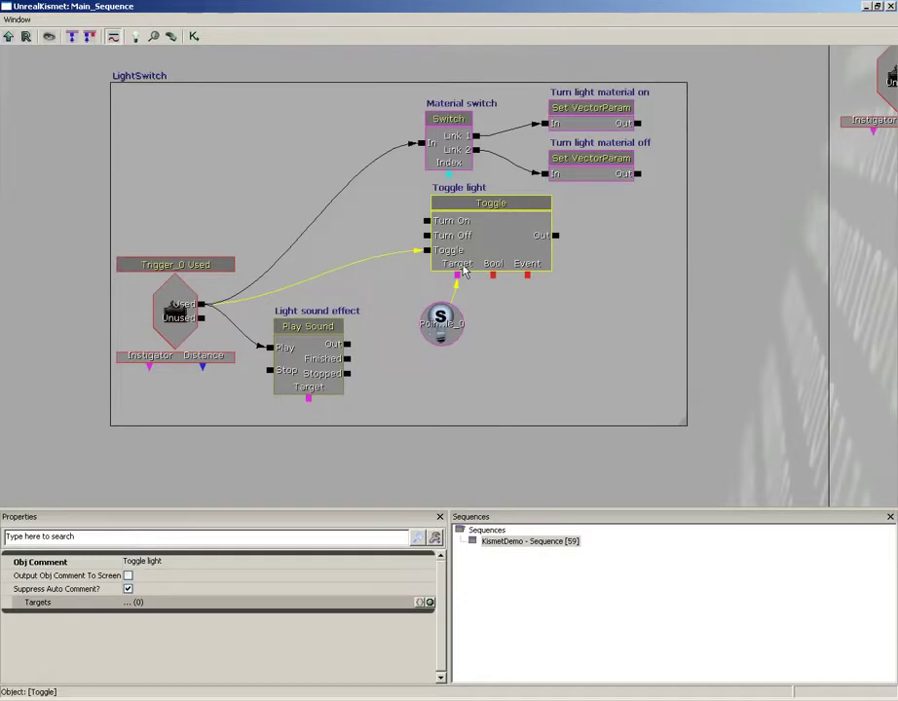
pyautogui.click(444, 341)
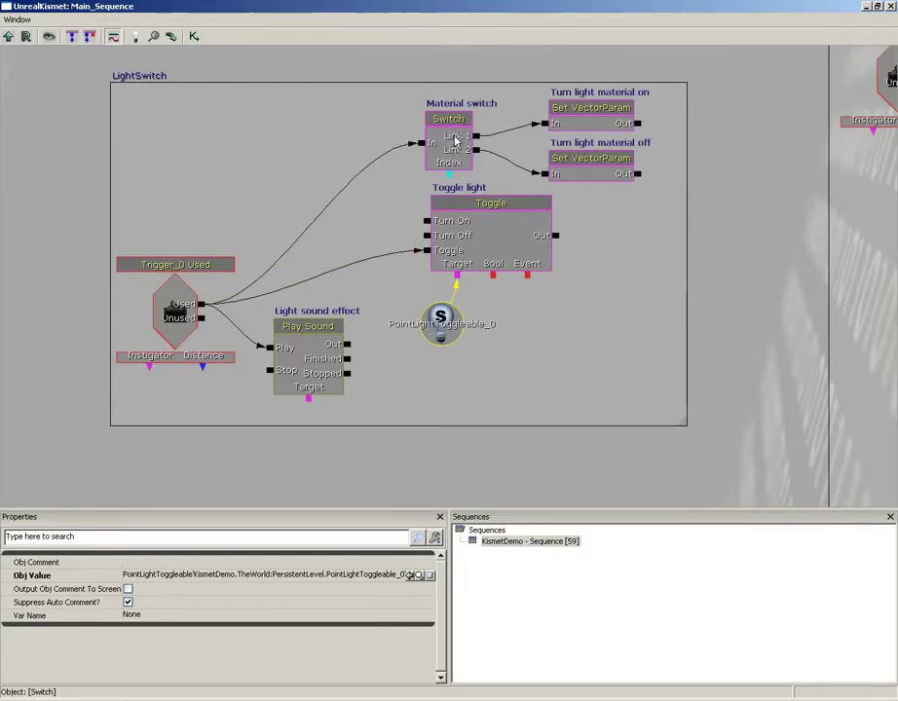
# Inspect the two Set VectorParam nodes, the "Material switch" node and the Trigger_0 Used event that drives them.
pyautogui.click(575, 117)
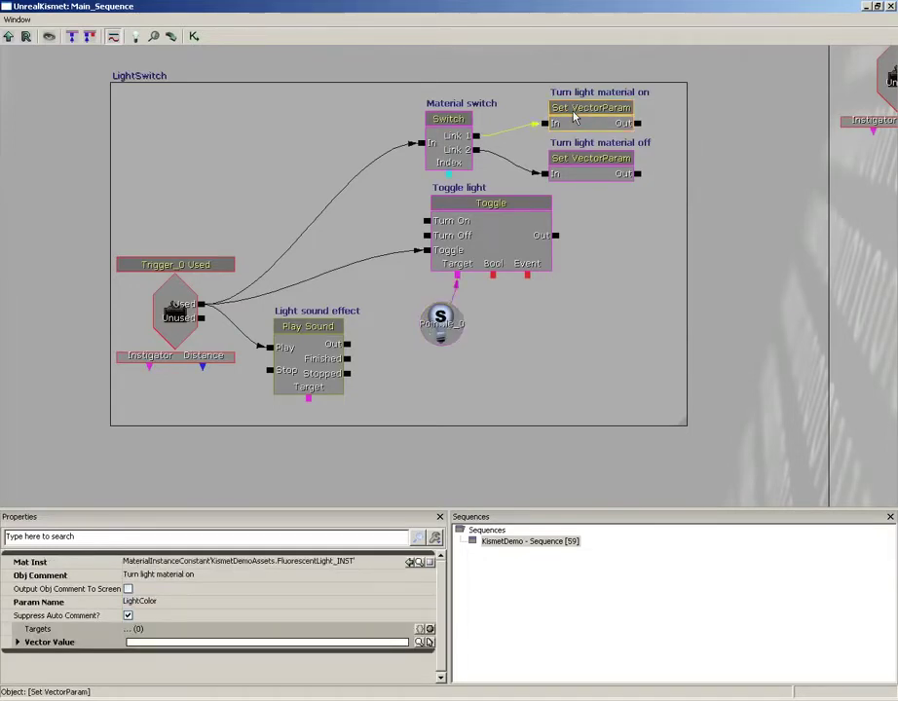
pyautogui.click(584, 164)
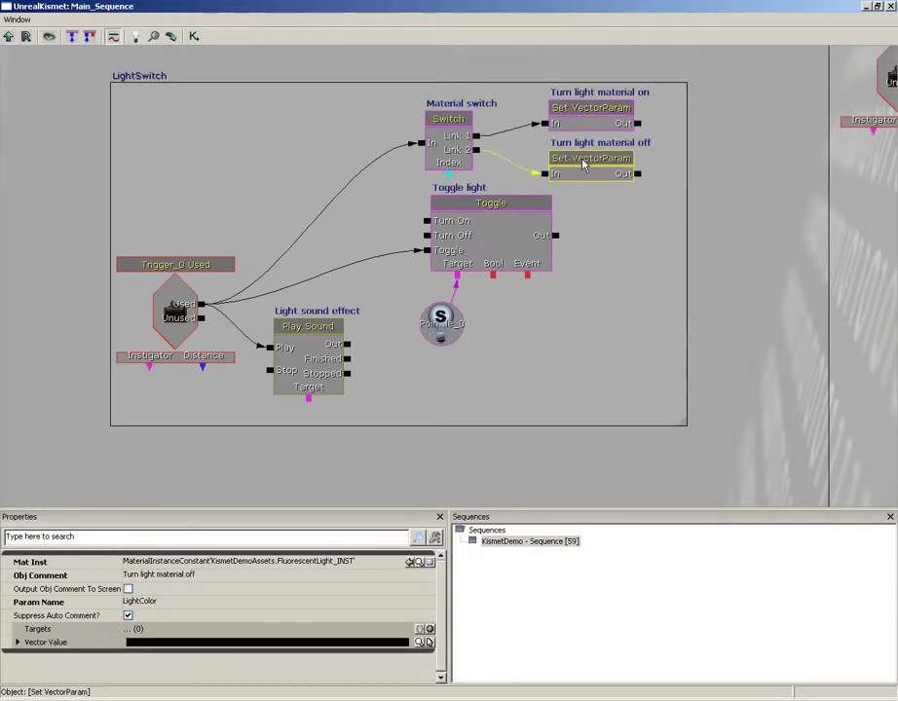
pyautogui.click(451, 143)
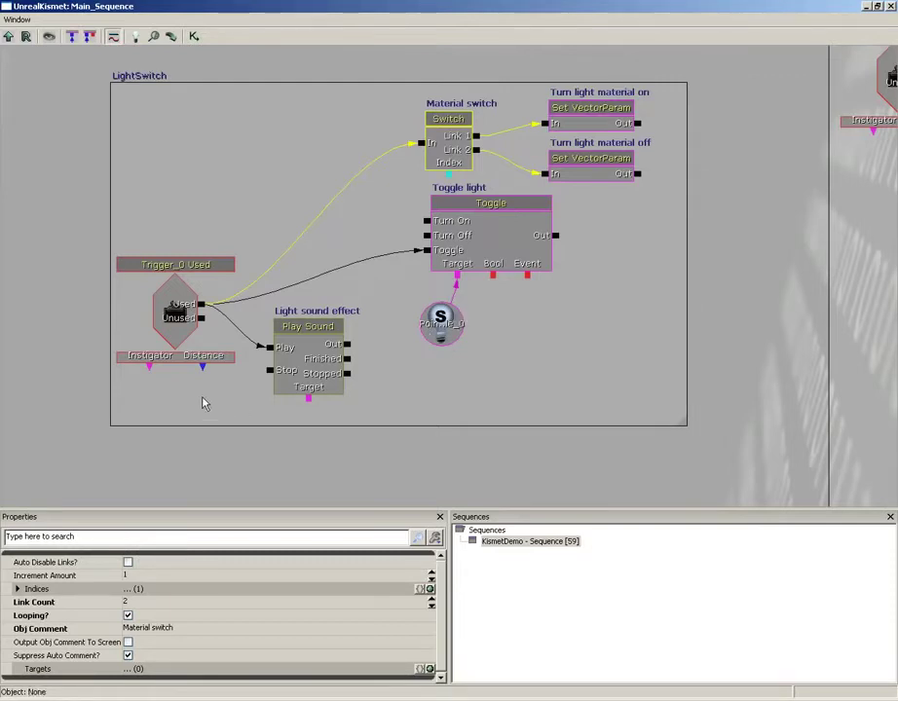
pyautogui.click(187, 321)
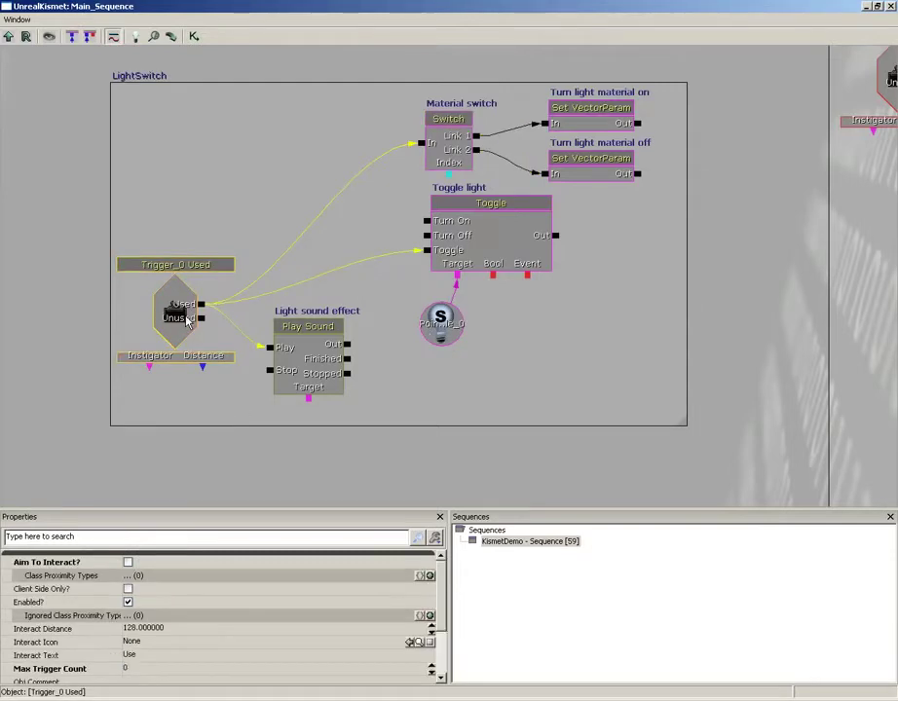